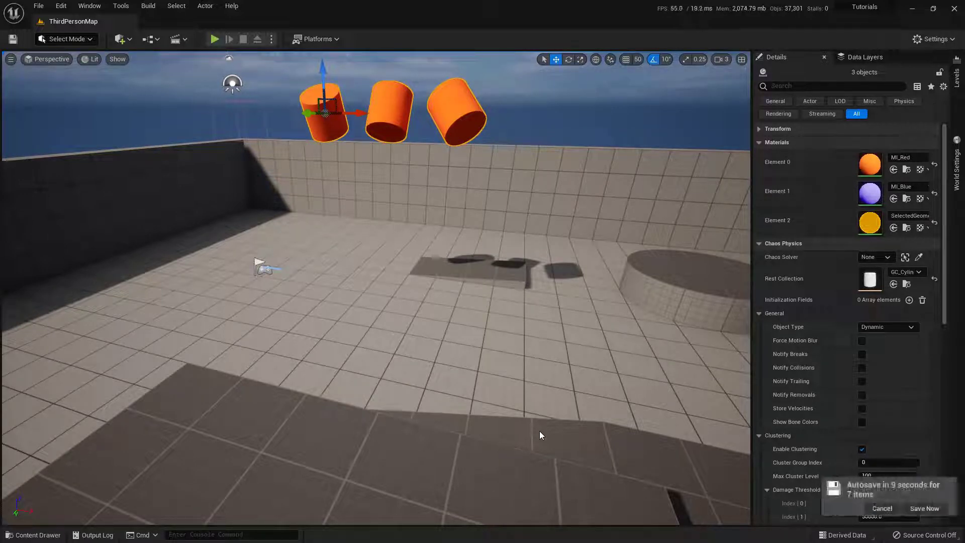
Play from a floor spot, watch the three cylinders shatter into red and blue chunks, then stop
right_click_drag(442, 373, 452, 372)
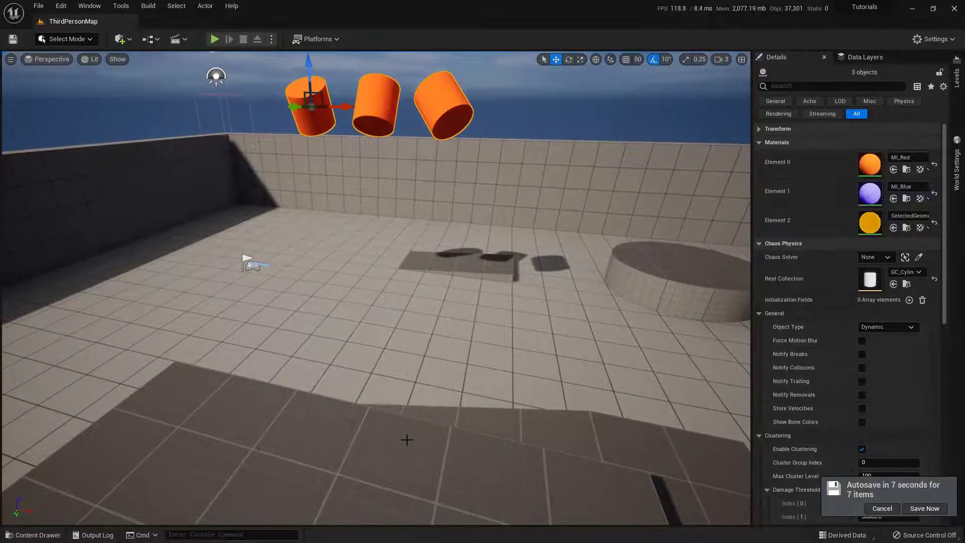
right_click(427, 439)
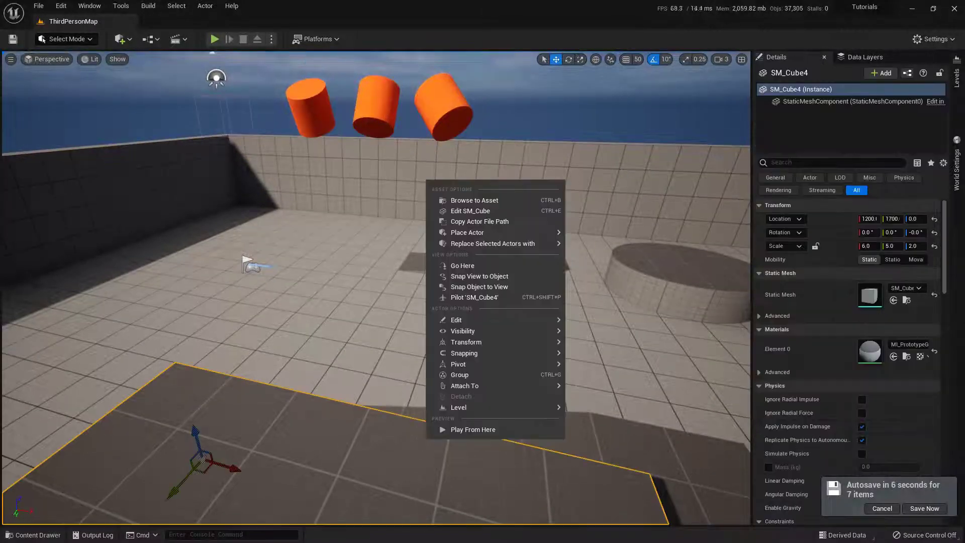
left_click(486, 431)
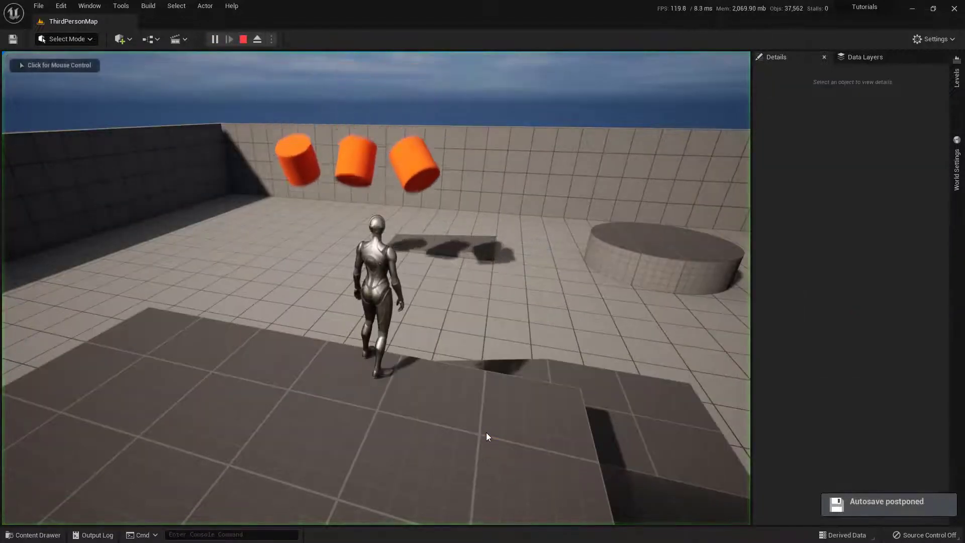
left_click(470, 421)
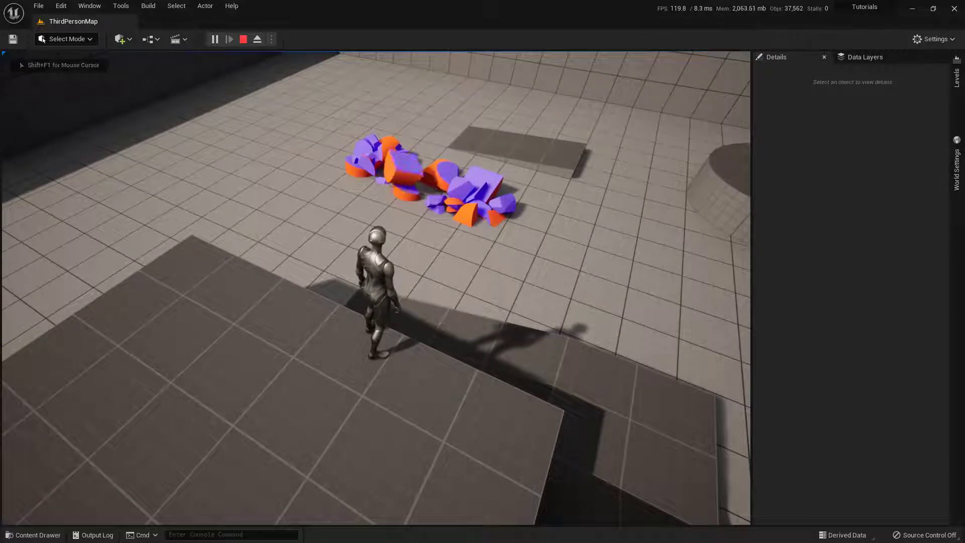
key("Escape")
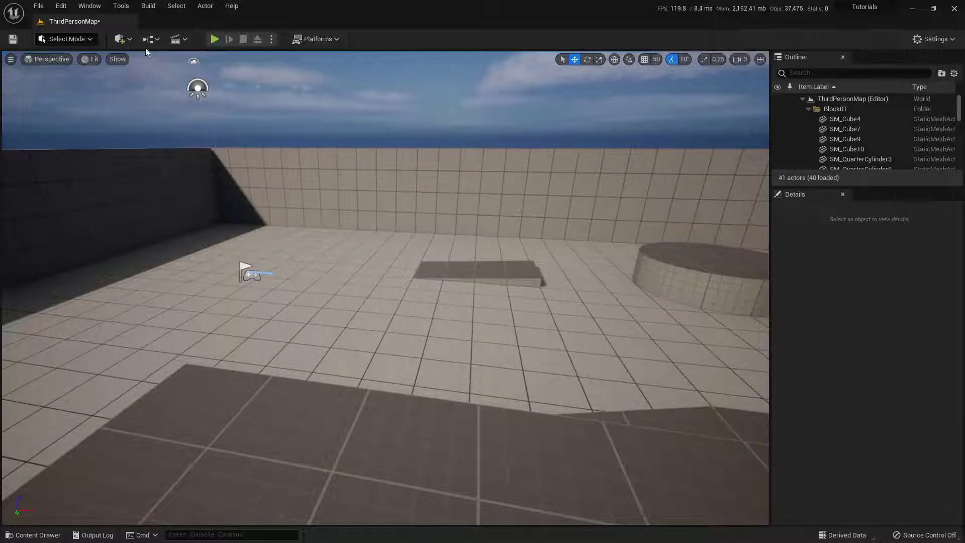
Place a Cylinder from the Quick Add Shapes list near the level centre
left_click(119, 39)
mouse_move(167, 166)
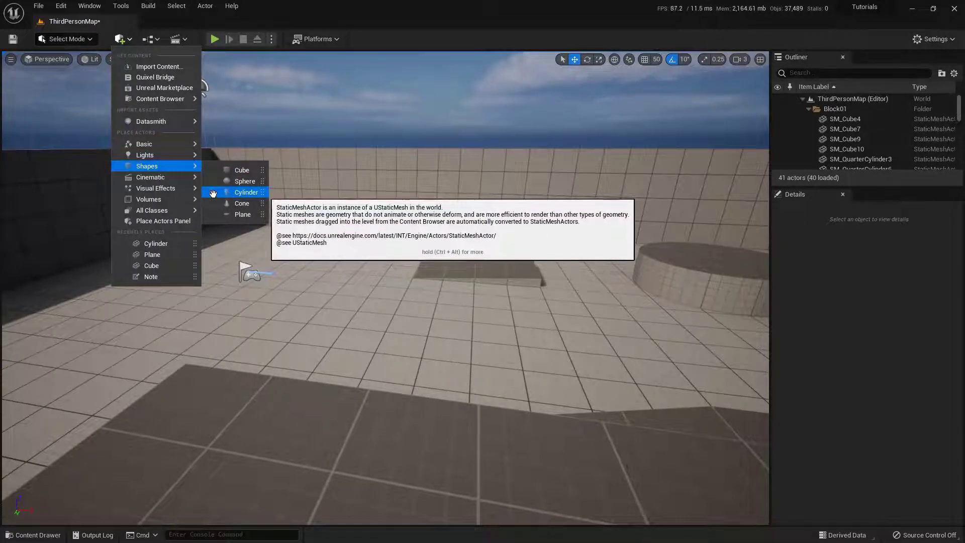
left_click_drag(229, 191, 461, 294)
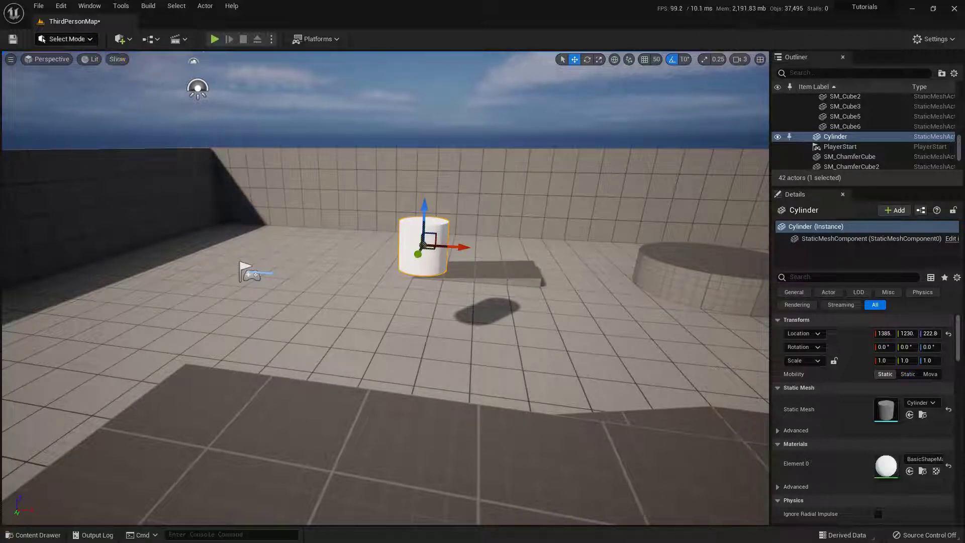
Switch the editor from Select Mode to Fracture Mode
left_click(90, 39)
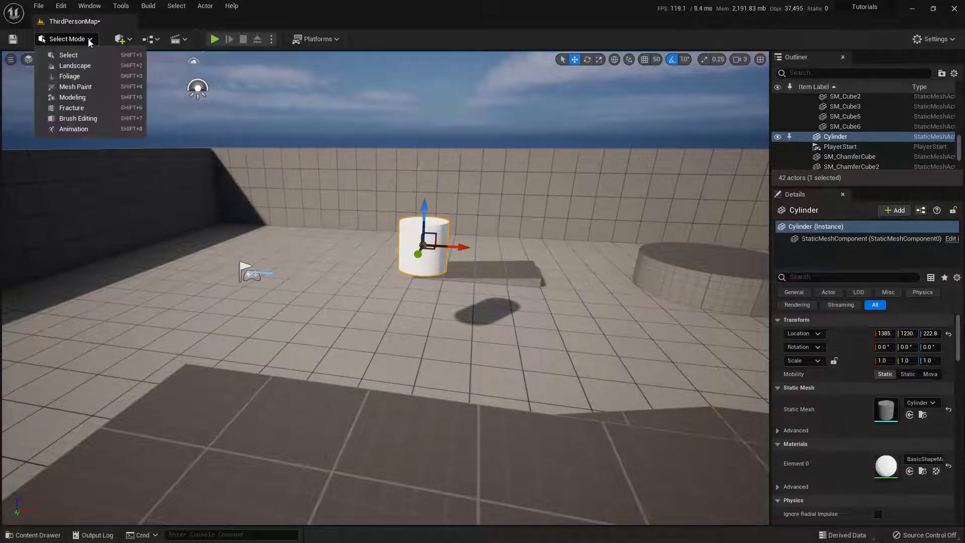
left_click(98, 108)
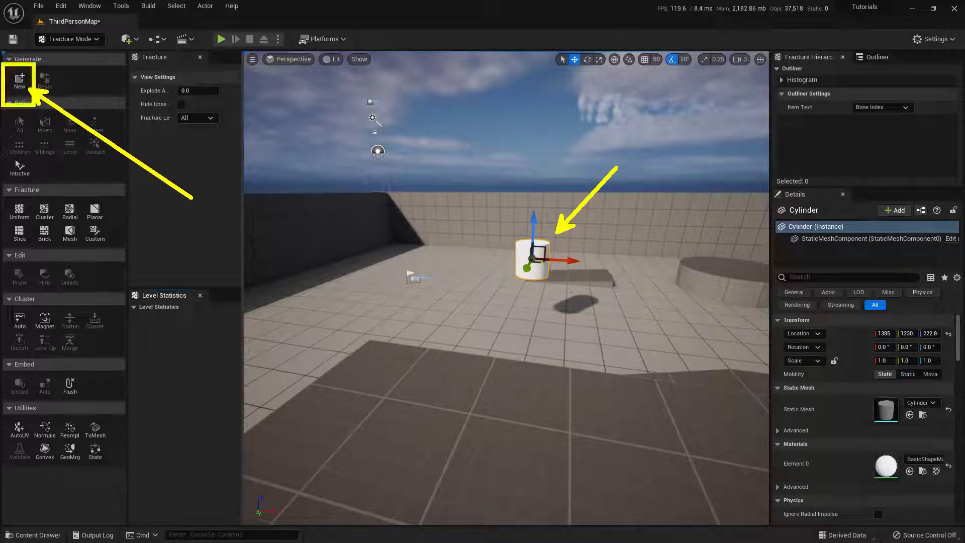
Convert the cylinder into Cylinder_GeometryCollection saved in the GeometryCollection folder
left_click(19, 83)
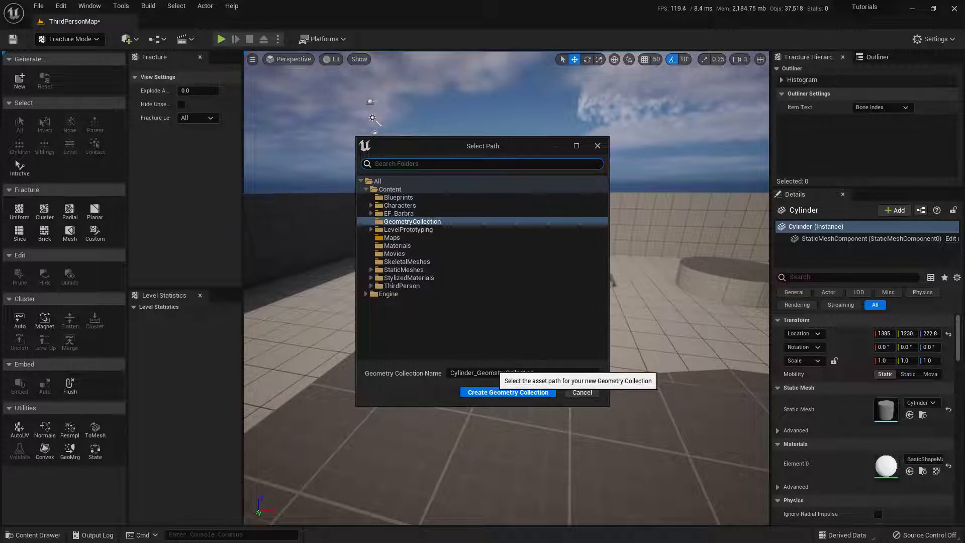
left_click(528, 373)
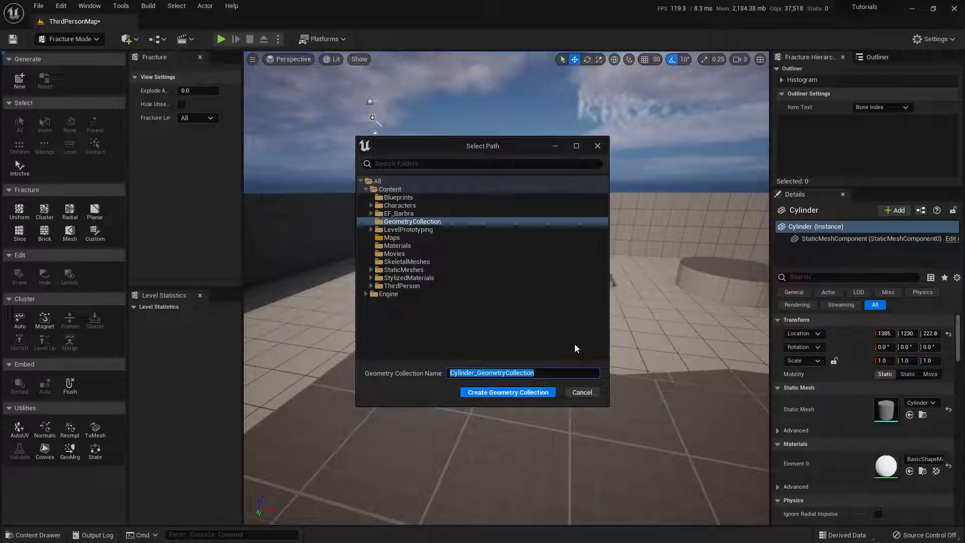
left_click(523, 393)
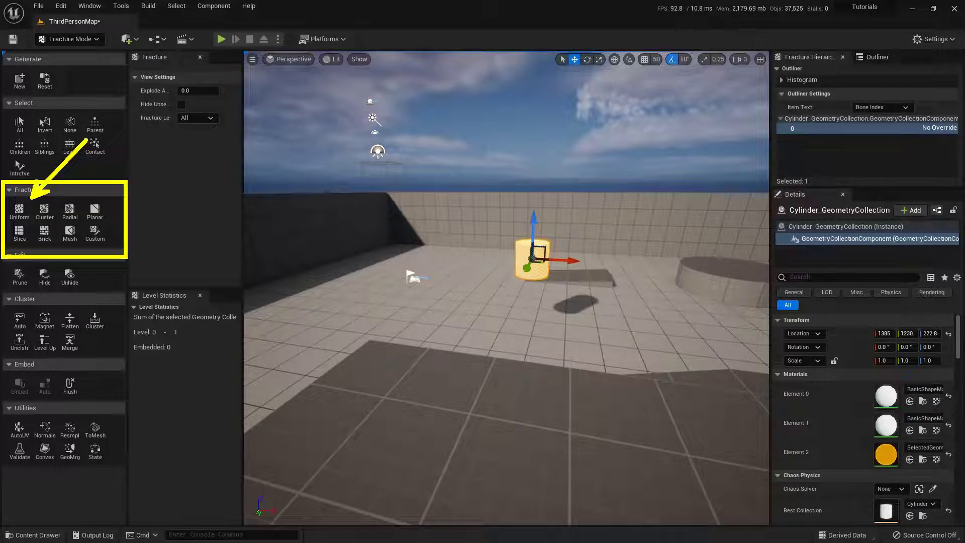
Open the Uniform fracture tool and set Min and Max Voronoi Sites to 3
left_click(21, 221)
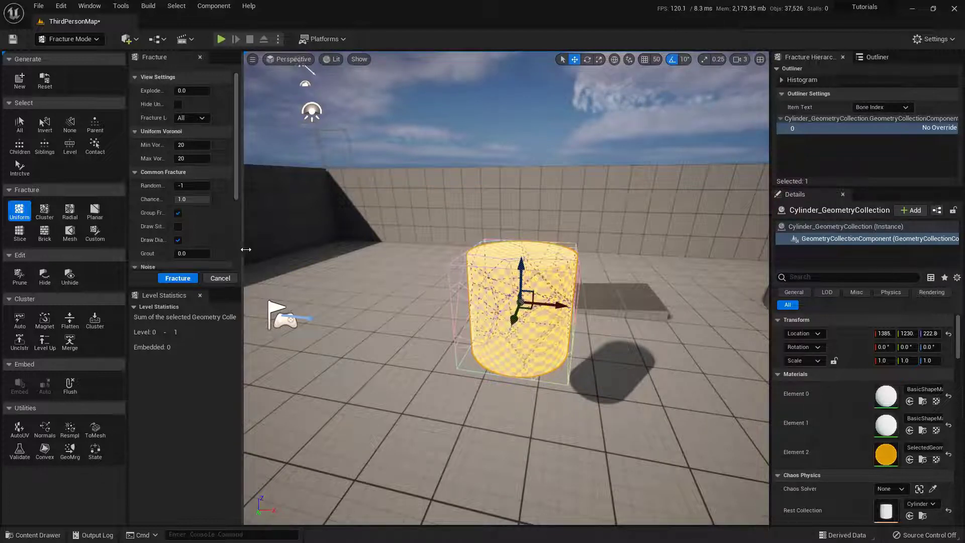
left_click_drag(244, 250, 316, 250)
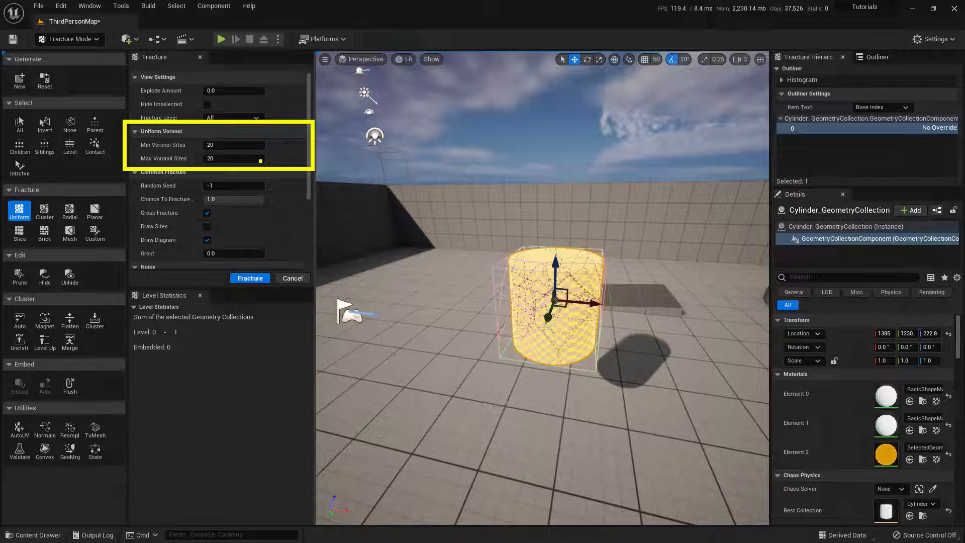
left_click(229, 146)
type("1")
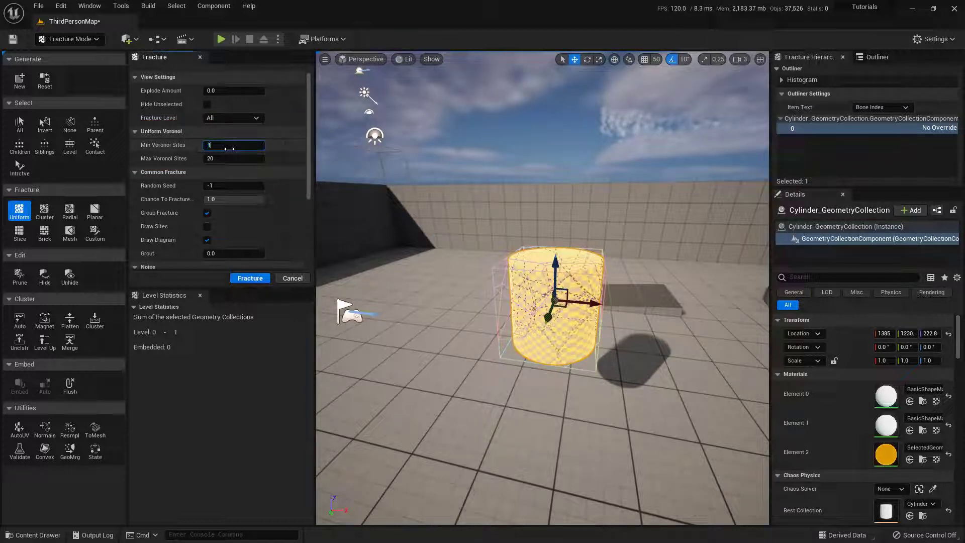
key("Tab")
type("1")
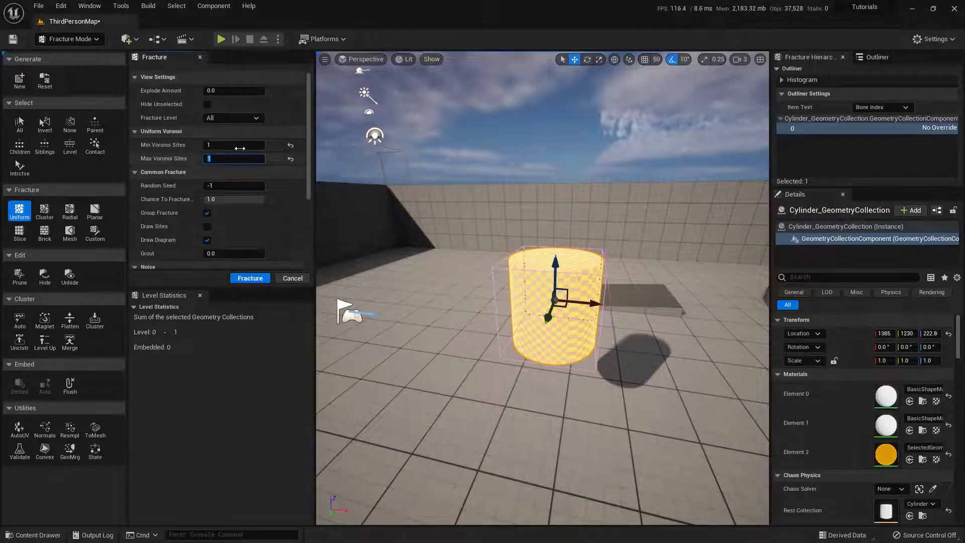
left_click(237, 146)
type("3")
key("Tab")
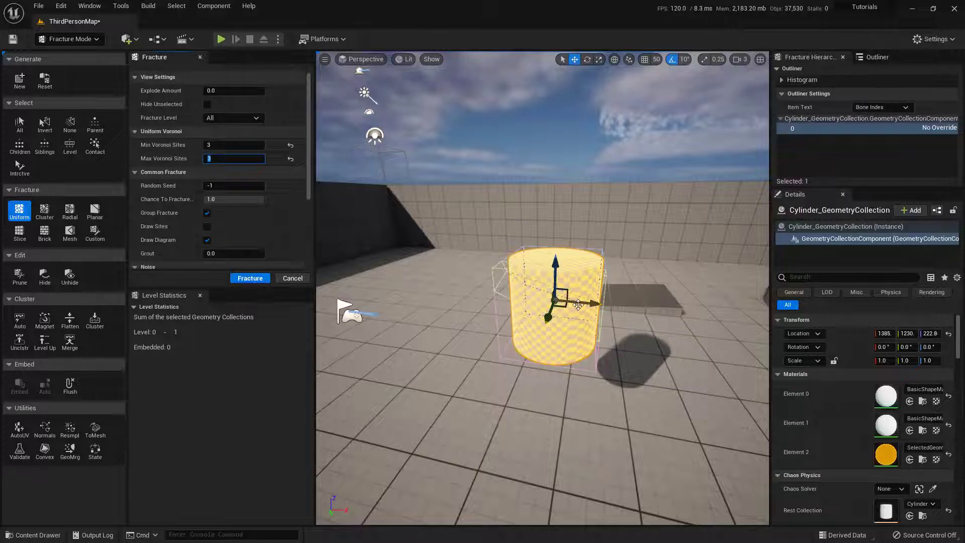
mouse_move(591, 303)
left_mouse_down()
mouse_move(601, 301)
mouse_move(586, 301)
left_mouse_up()
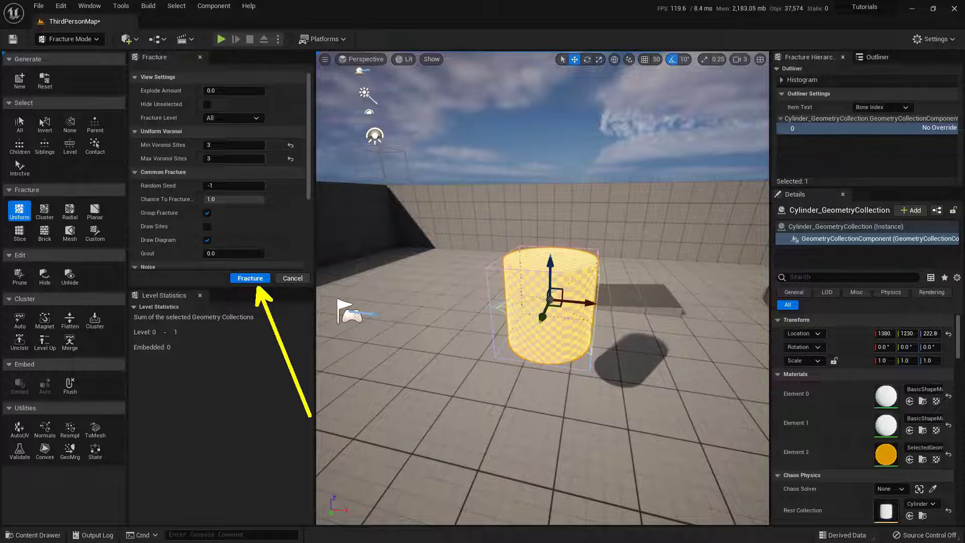
Apply the uniform fracture, splitting the cylinder into three level-1 pieces
left_click(257, 280)
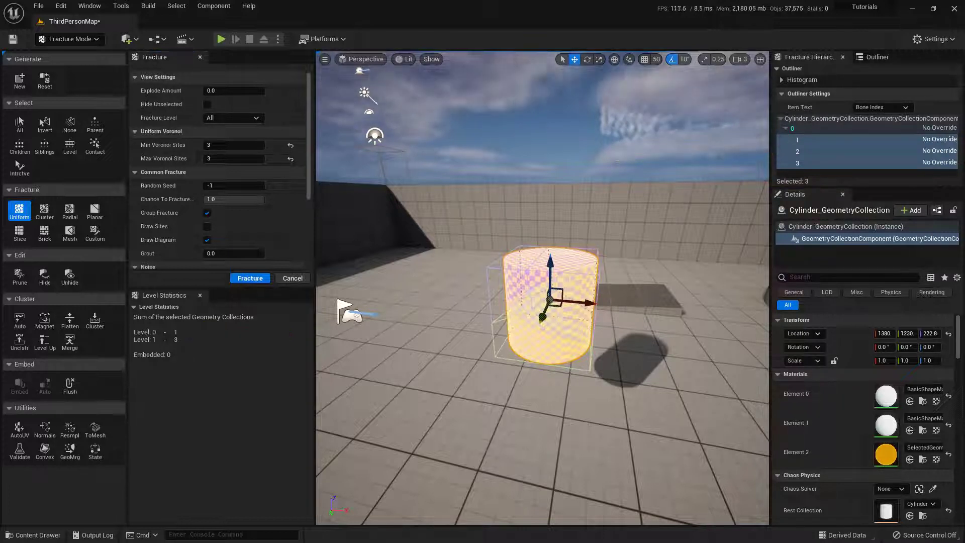
Refracture bone 3 with 20 Voronoi sites into 18 level-2 pieces
left_click(818, 164)
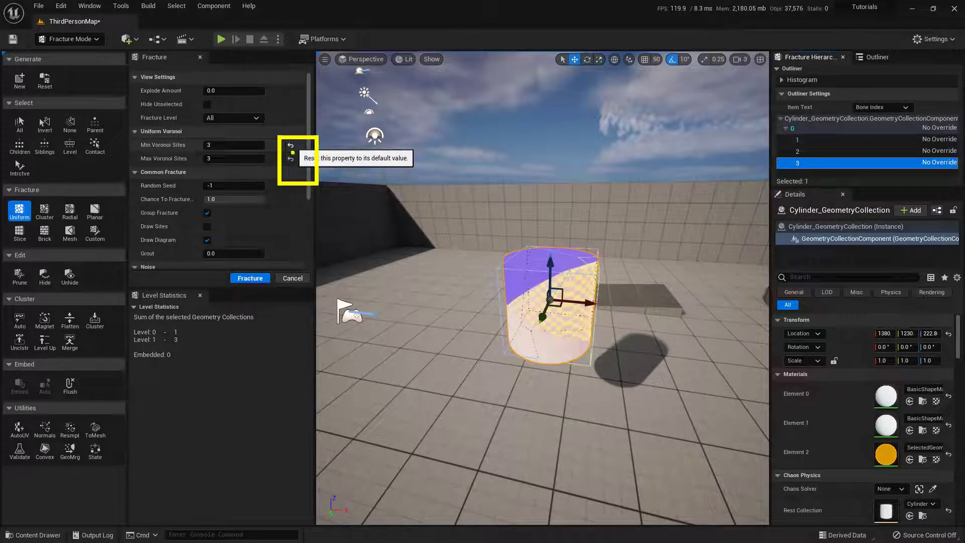
left_click(291, 146)
left_click(290, 159)
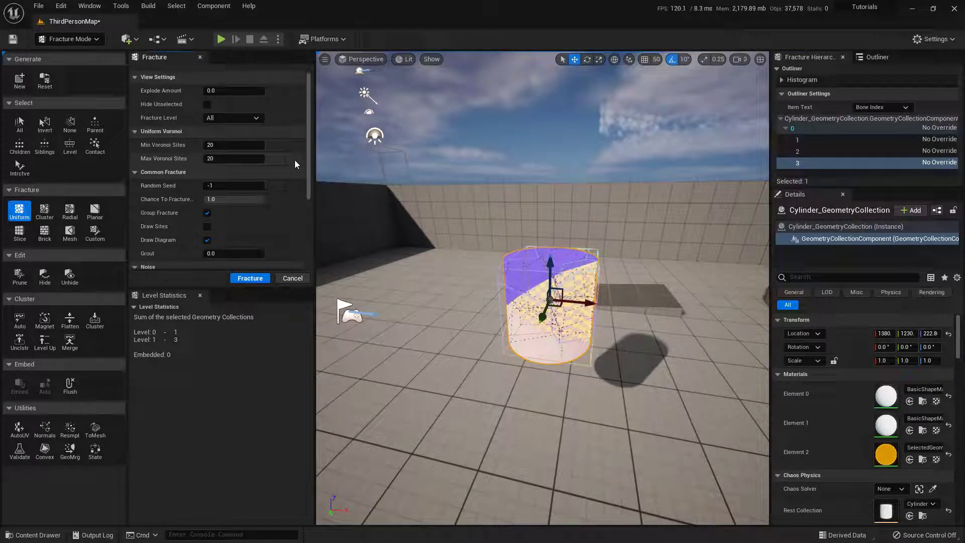
left_click(250, 278)
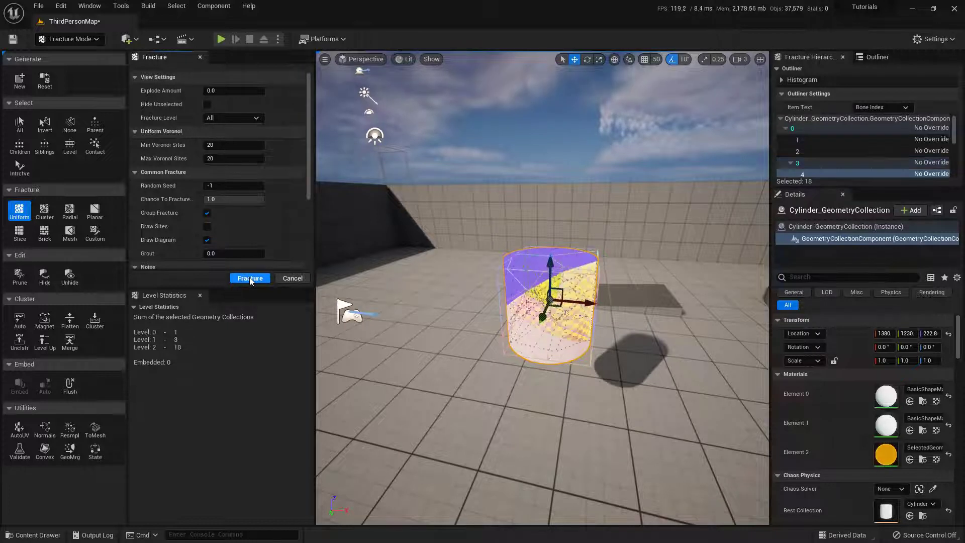
left_click_drag(822, 187, 826, 354)
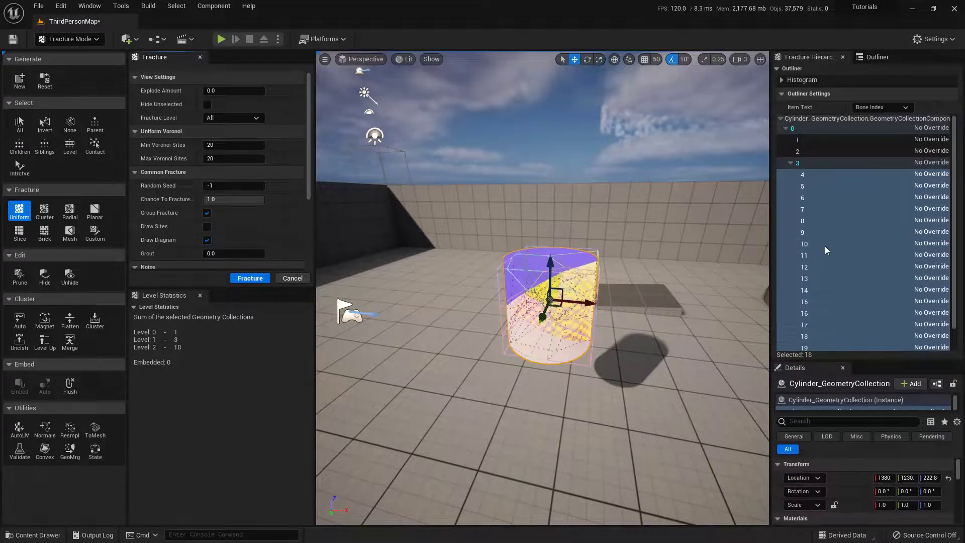
scroll(832, 282, "down", 3)
scroll(829, 290, "up", 2)
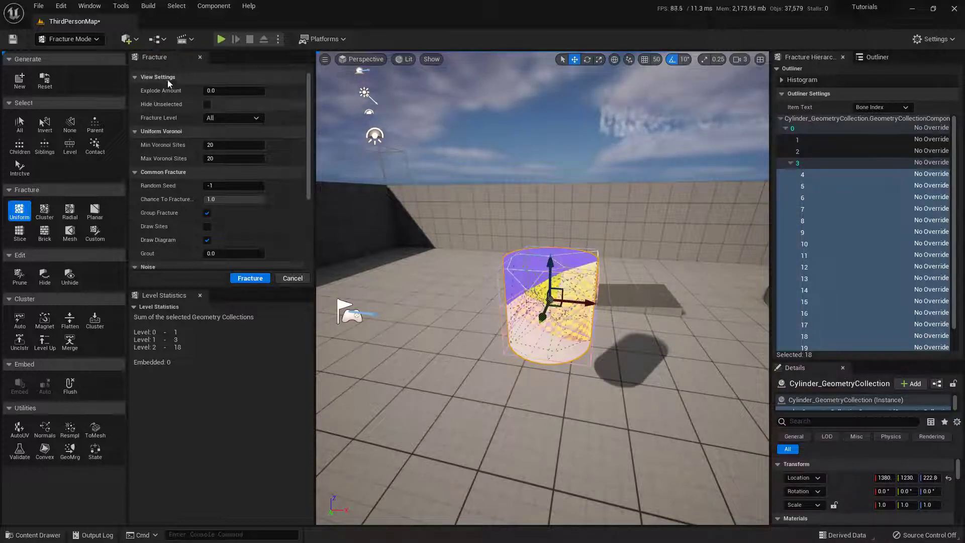
Return to Select Mode and enlarge the Details panel for Cylinder_GeometryCollection
left_click(74, 40)
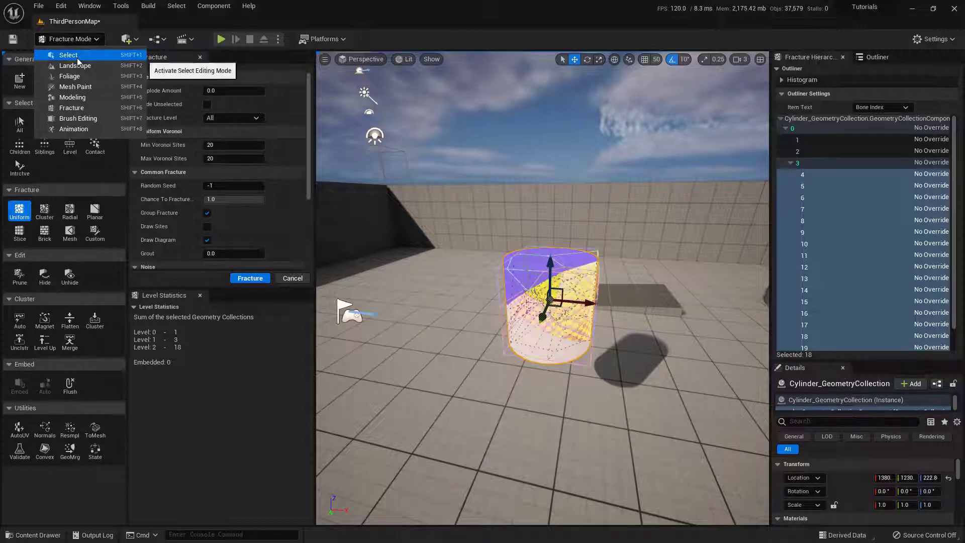
left_click(77, 58)
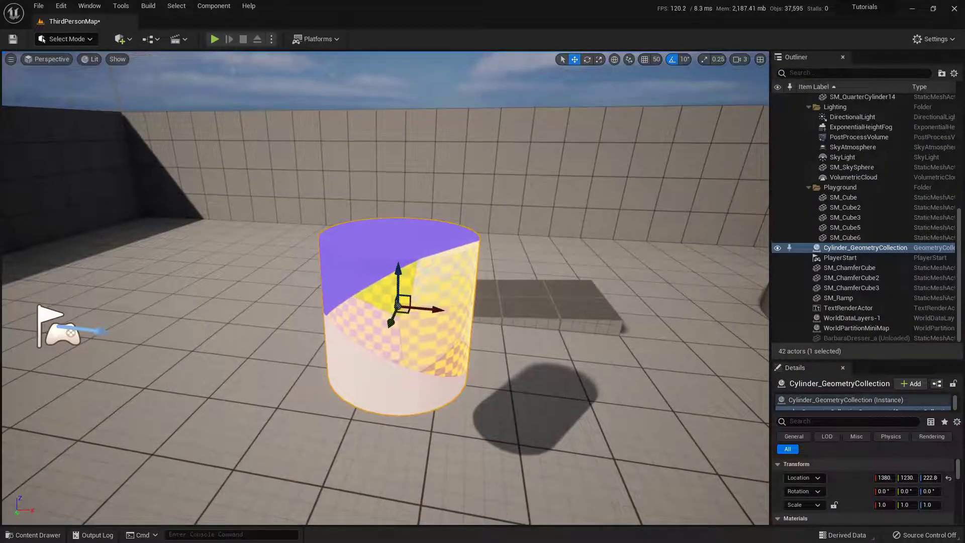
scroll(385, 281, "down", 3)
scroll(418, 301, "down", 4)
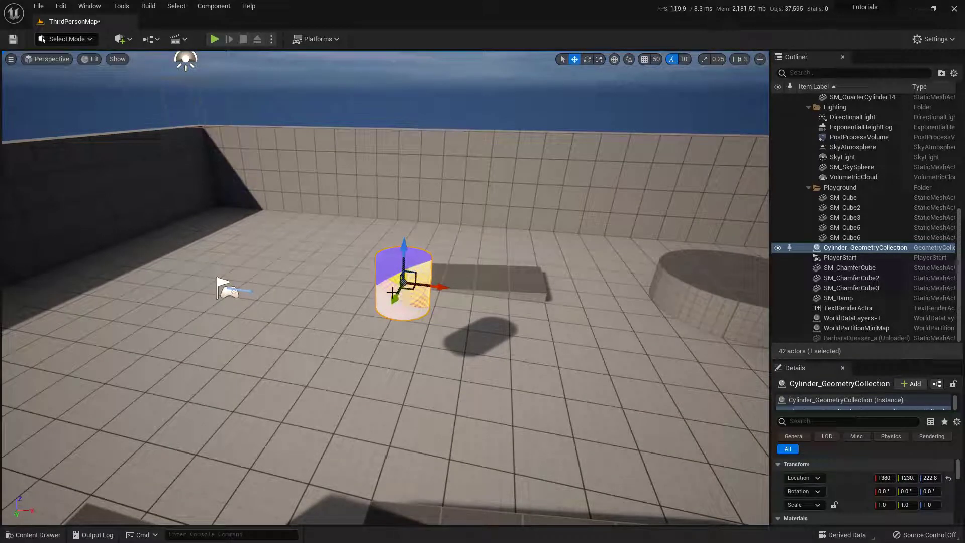
left_click_drag(876, 360, 876, 178)
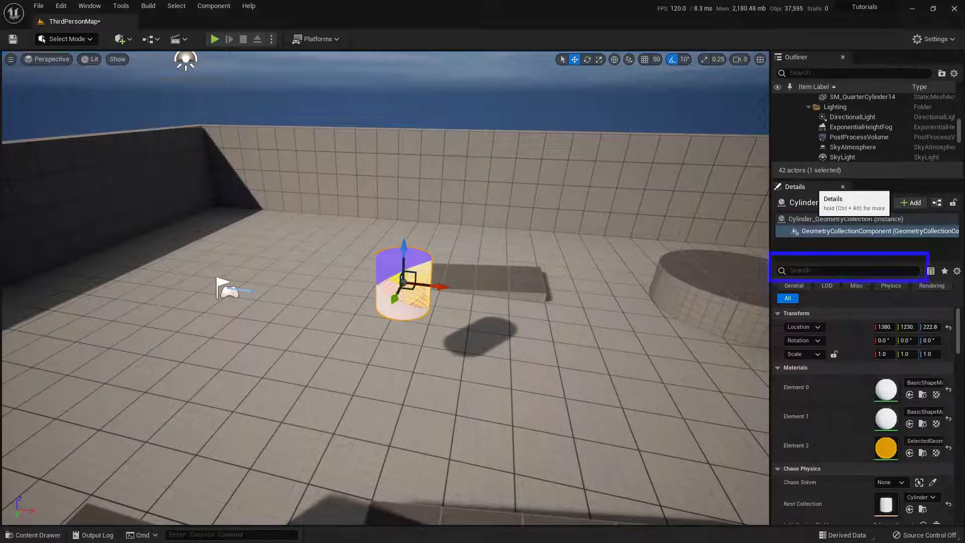
Search the details for 'bone' and turn off Show Bone Colors under Chaos Physics
left_click(824, 271)
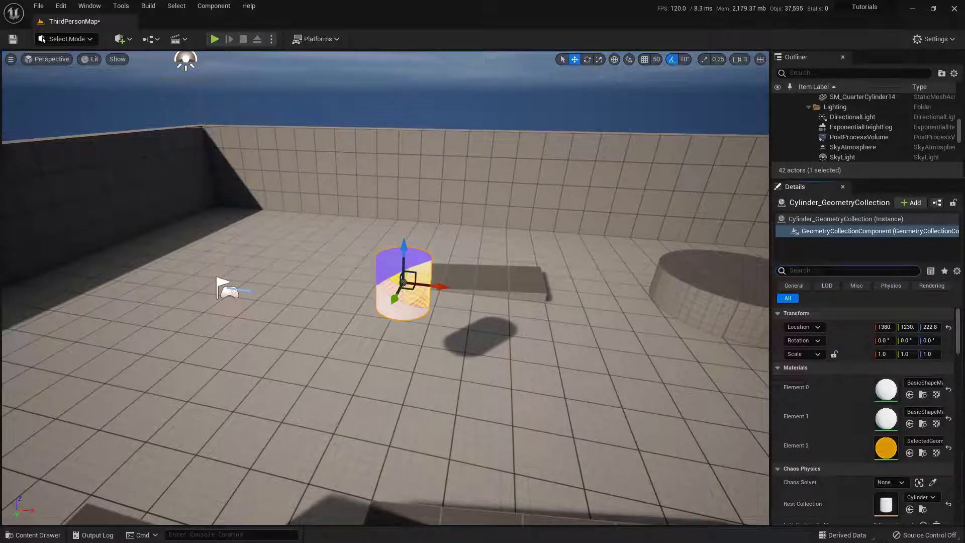
type("bone")
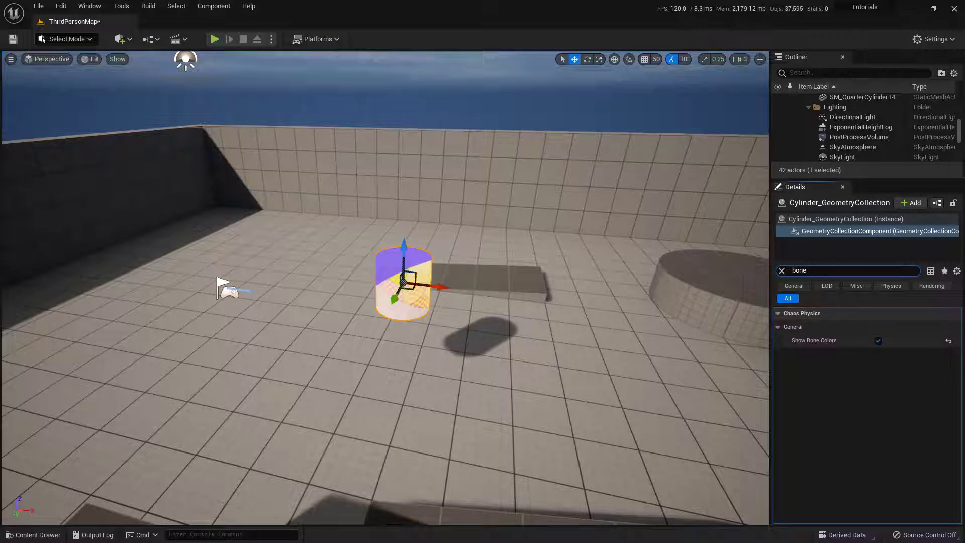
left_click(878, 342)
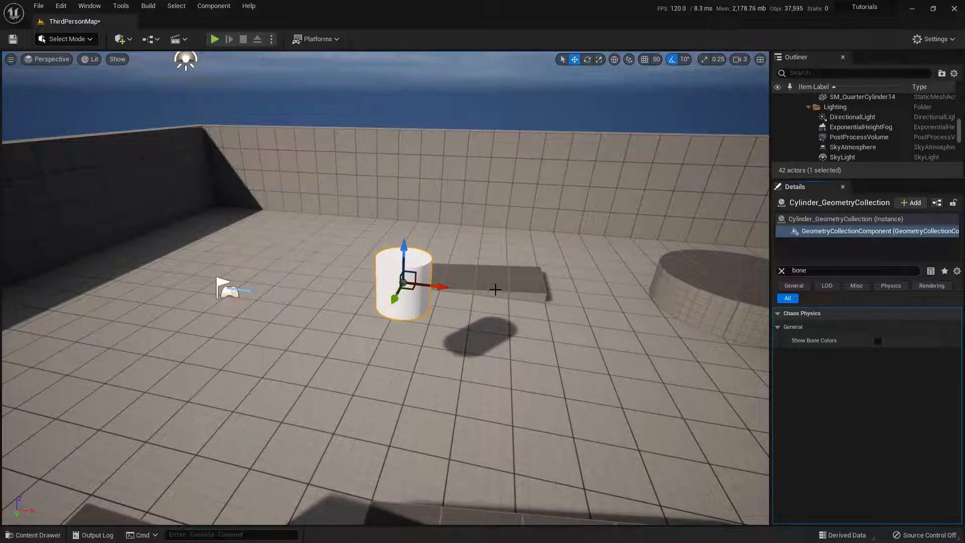
Raise the cylinder above the floor and tilt it at an angle
left_click_drag(404, 254, 408, 146)
right_click_drag(472, 157, 222, 142)
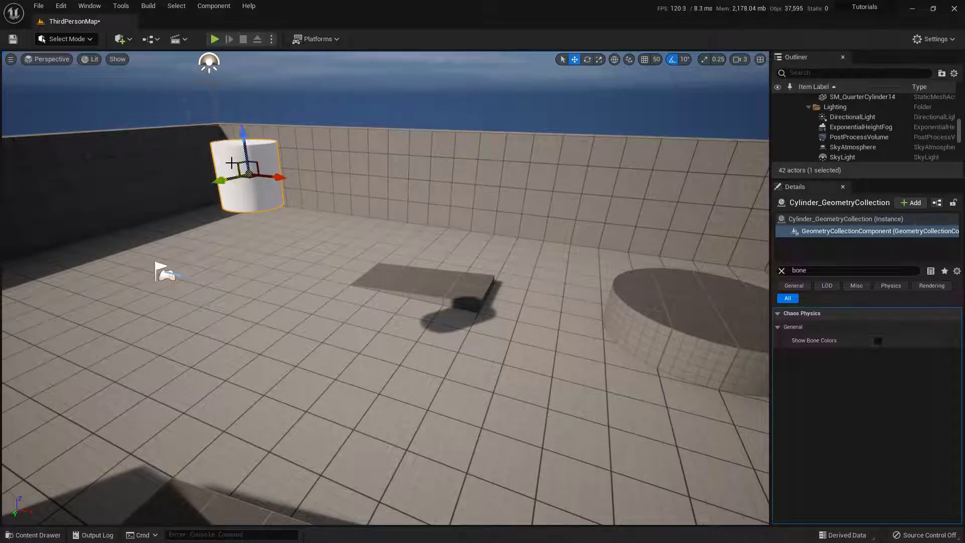
key("e")
left_click_drag(222, 142, 369, 247)
right_click_drag(369, 247, 312, 262)
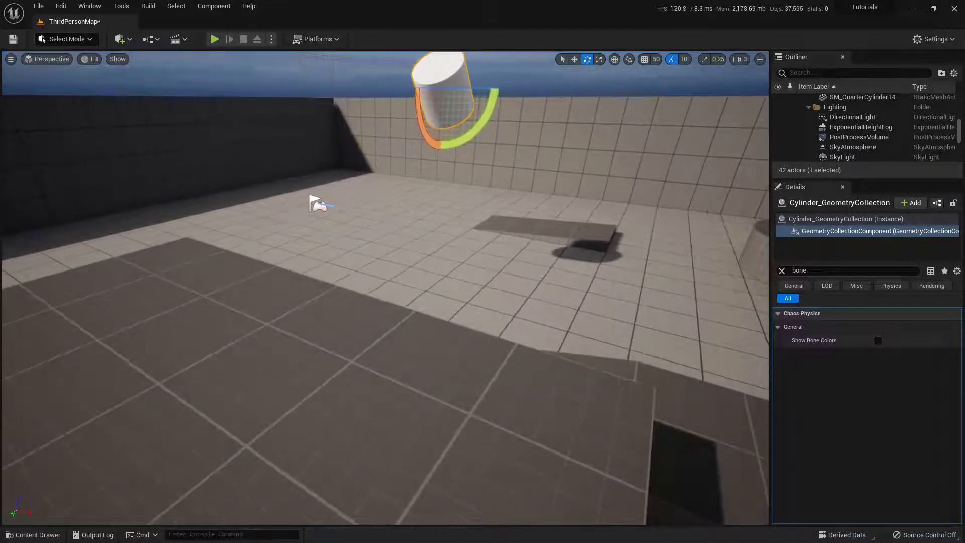
right_click_drag(369, 272, 388, 299)
Play from the floor block to watch the cylinder shatter, then stop
right_click(418, 421)
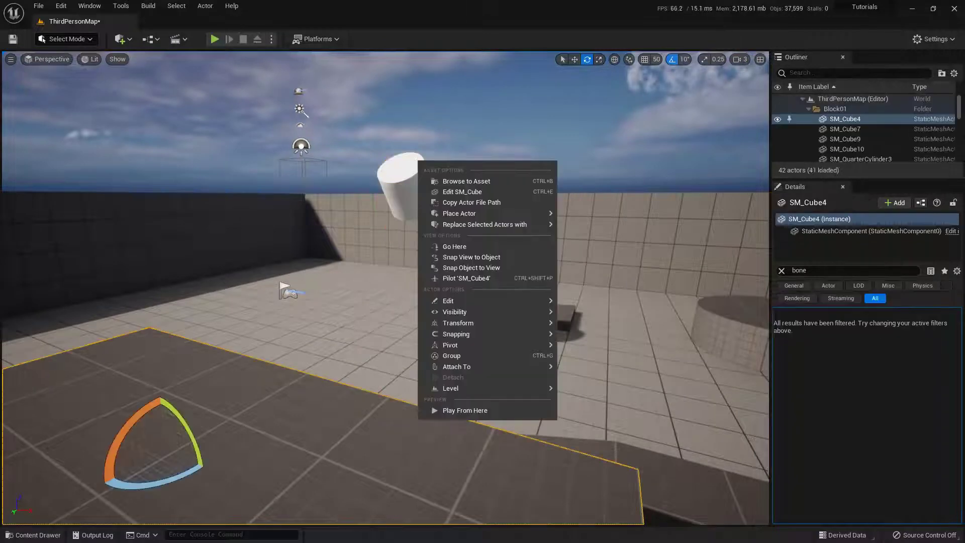
left_click(509, 411)
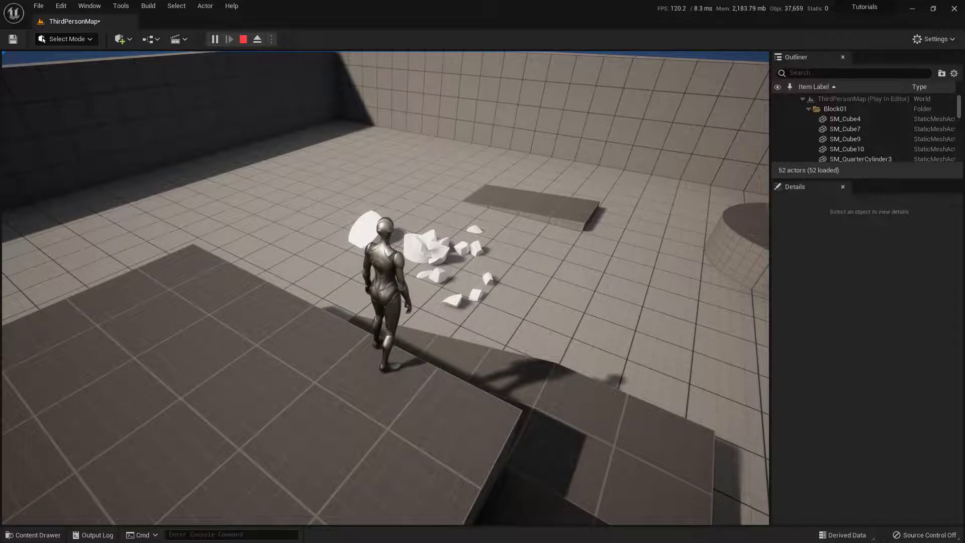
key("Escape")
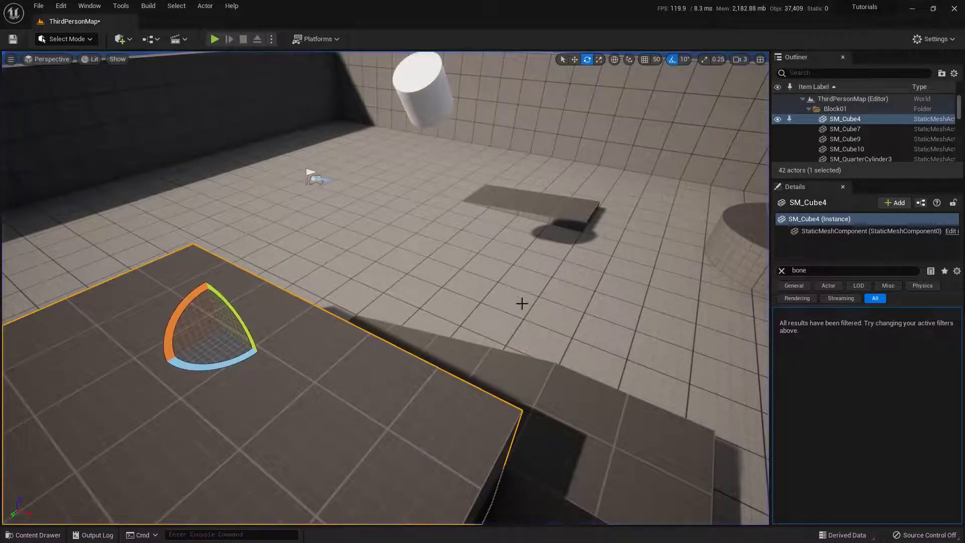
Select the floating cylinder, clear the Details filter, and widen the panel to show its material slots
right_click_drag(522, 303, 499, 272)
left_click(408, 184)
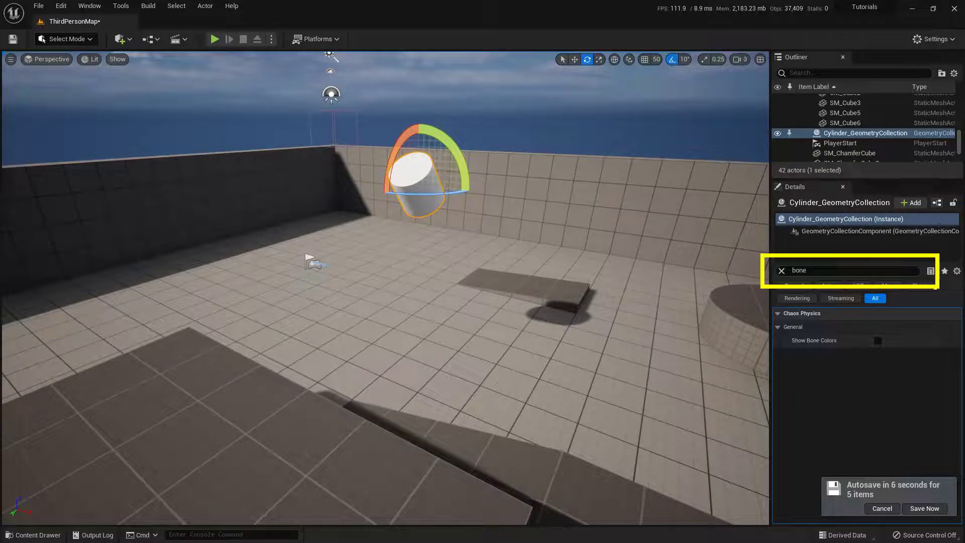
left_click(783, 271)
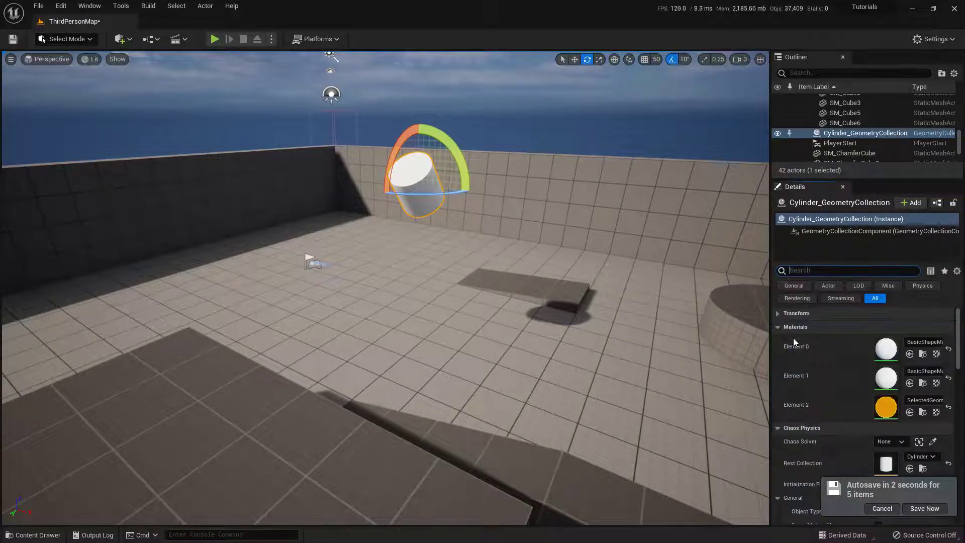
left_click(780, 327)
left_click(780, 327)
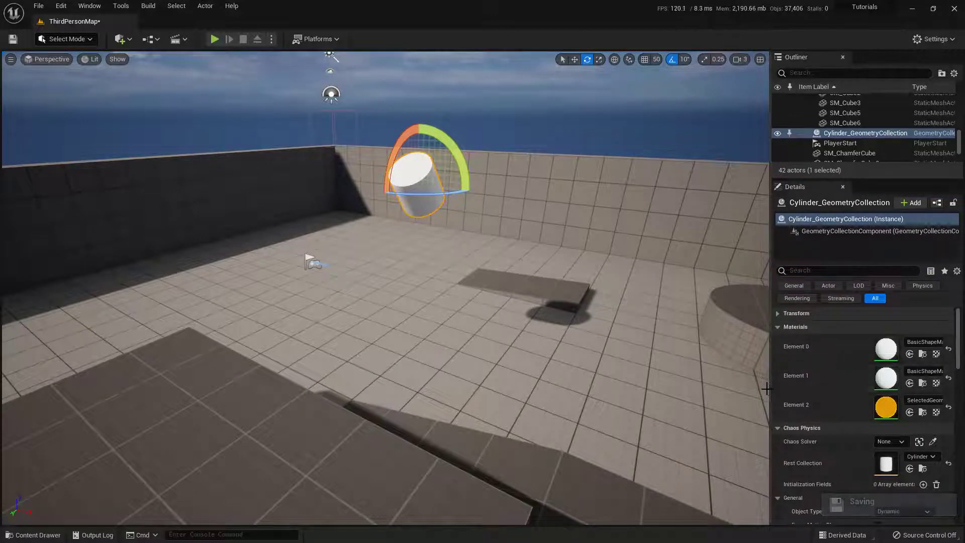
left_click_drag(771, 390, 679, 400)
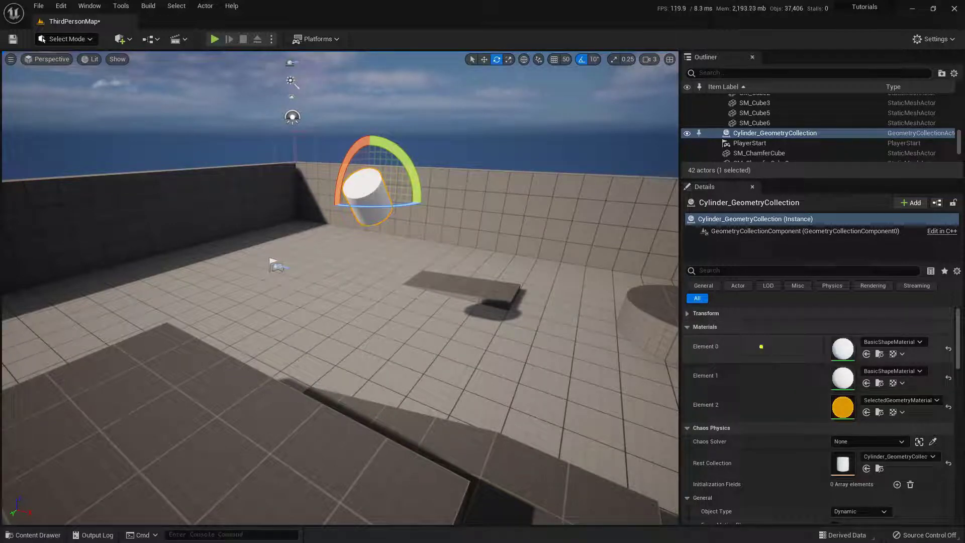
mouse_move(749, 334)
left_mouse_down()
mouse_move(668, 346)
mouse_move(714, 336)
left_mouse_up()
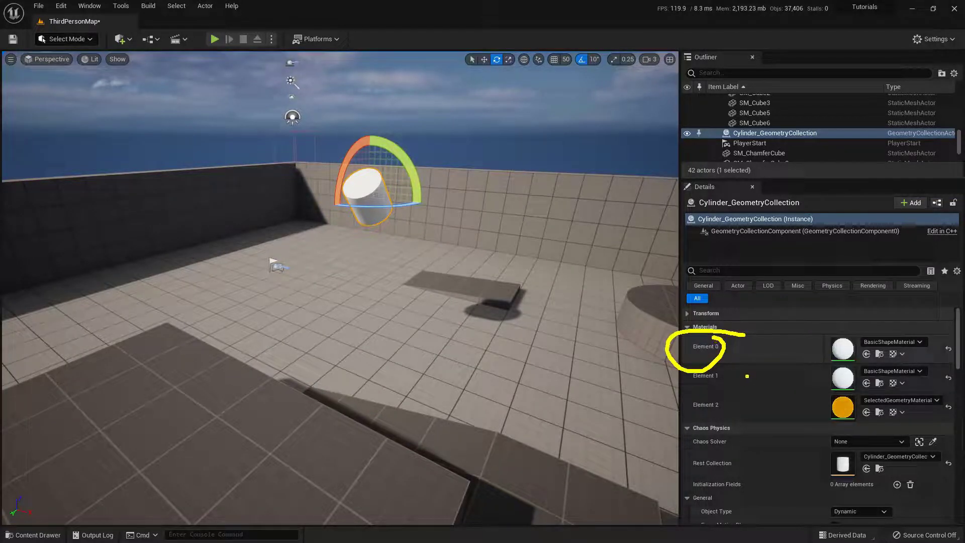
left_click_drag(741, 377, 799, 377)
key("Escape")
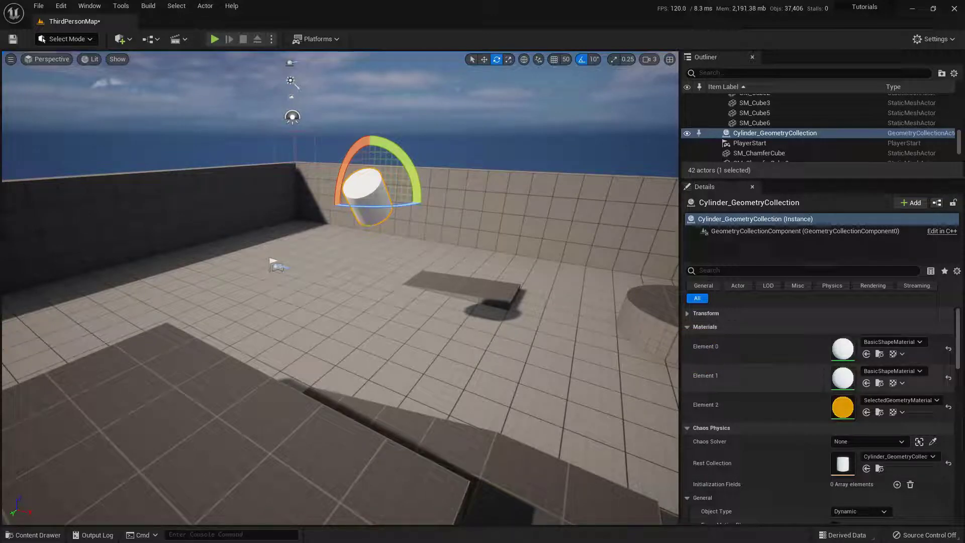
Assign MI_Red to material Element 0 and MI_Blue to Element 1
left_click(894, 344)
type("MI_red")
scroll(890, 302, "up", 3)
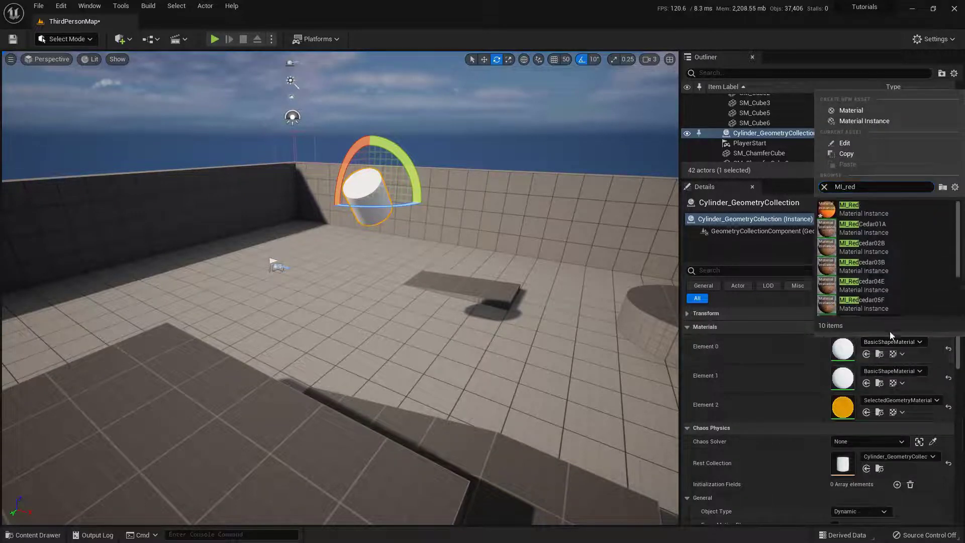
left_click(883, 209)
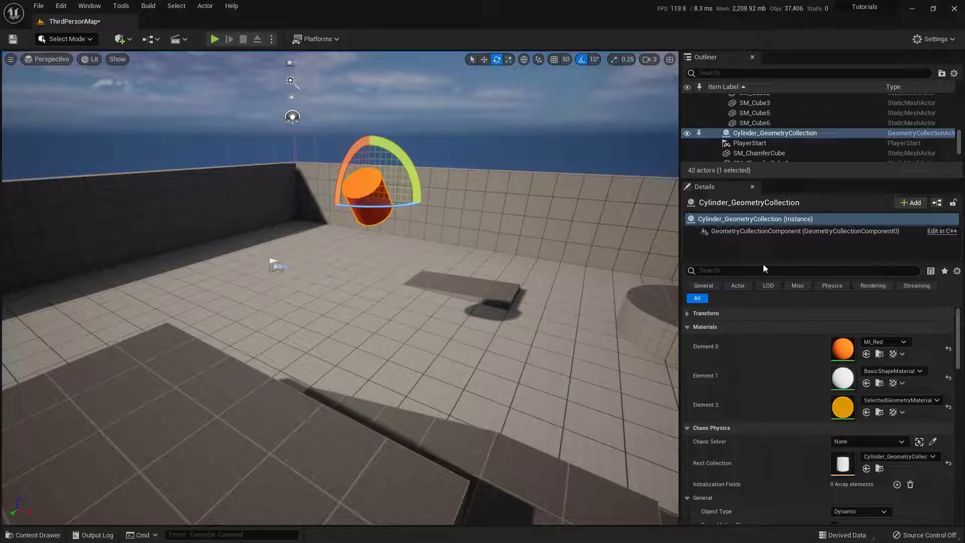
left_click(892, 371)
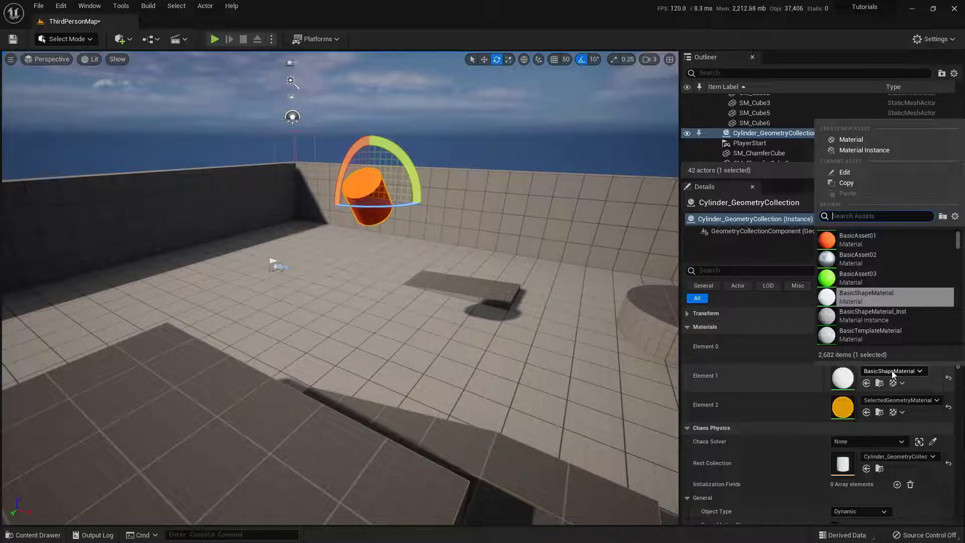
type("MI_blue")
left_click(880, 236)
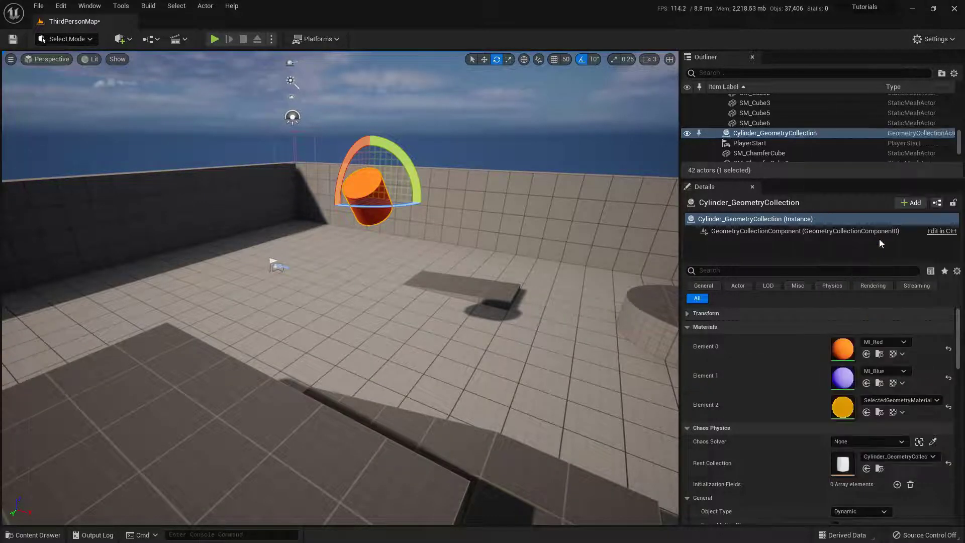
right_click_drag(516, 243, 516, 254)
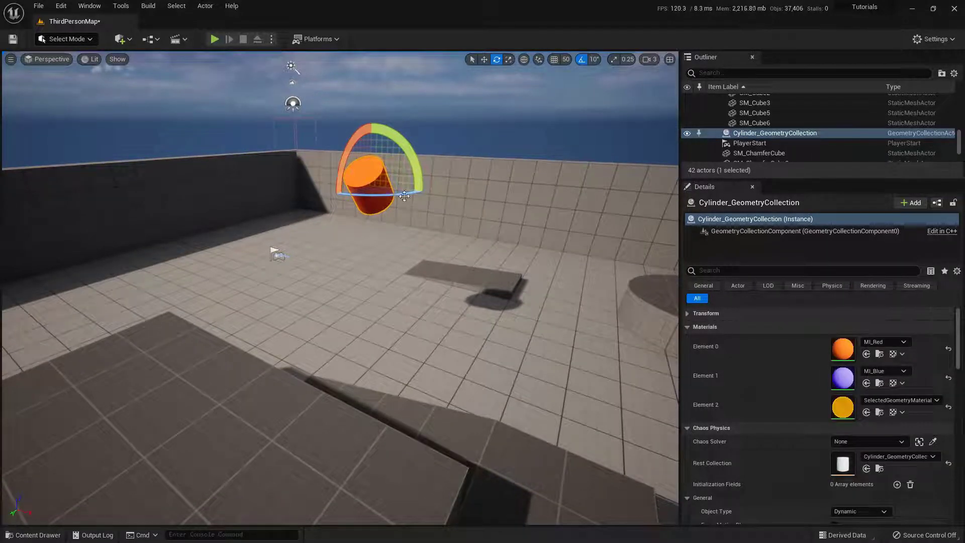
Duplicate the cylinder twice along X to make three cylinders side by side
key("w")
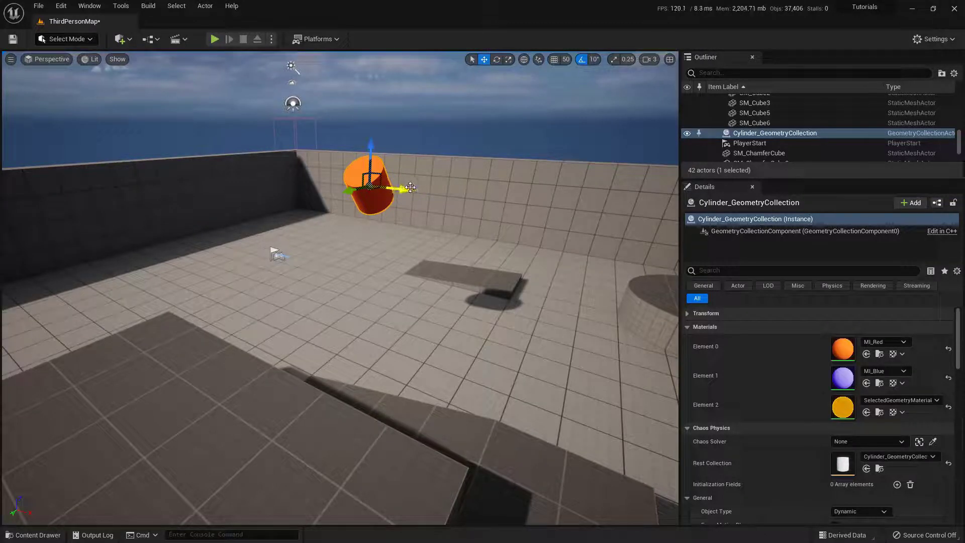
left_click_drag(411, 187, 518, 200, "alt")
key("e")
key("w")
key("e")
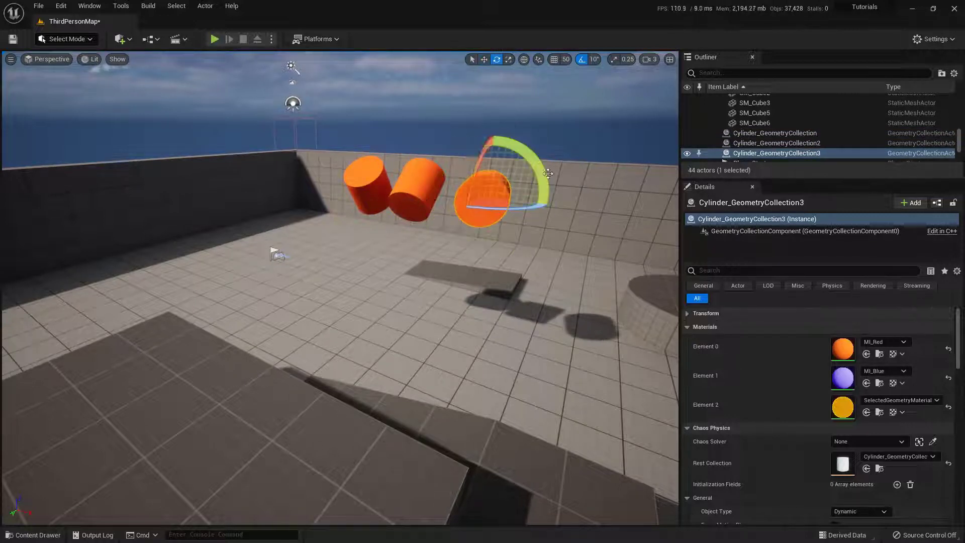
Select all three cylinders and raise them higher above the floor
left_click_drag(362, 183, 491, 200, "ctrl+alt")
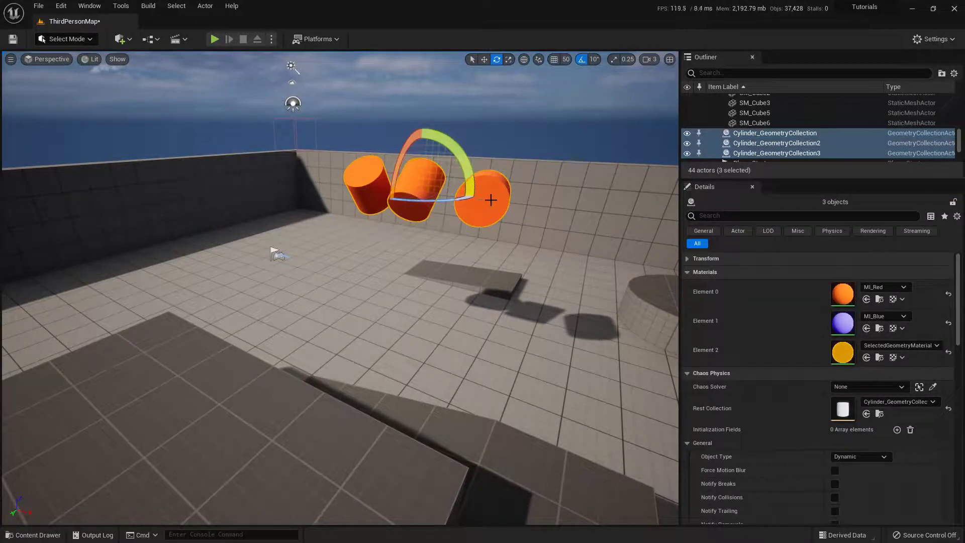
key("w")
left_click_drag(425, 160, 425, 66)
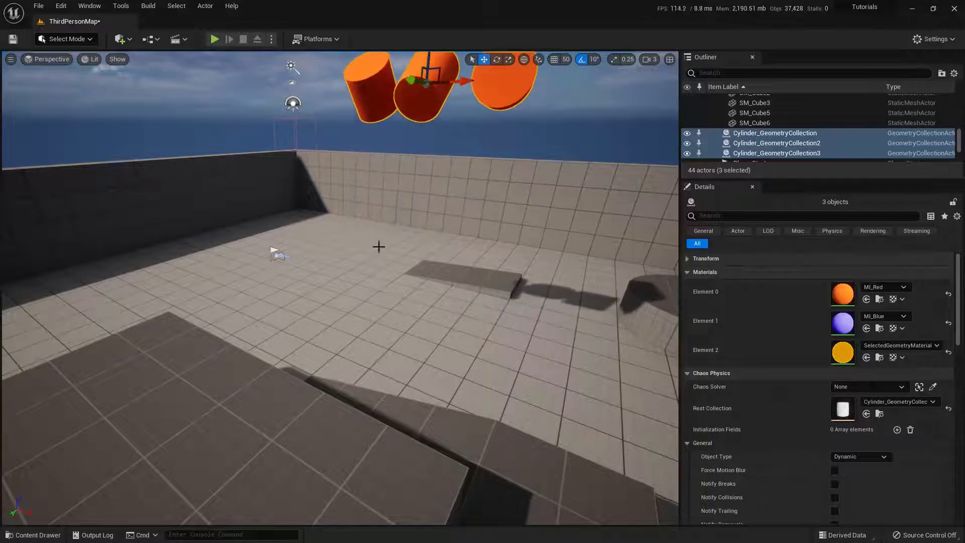
right_click_drag(378, 246, 263, 346)
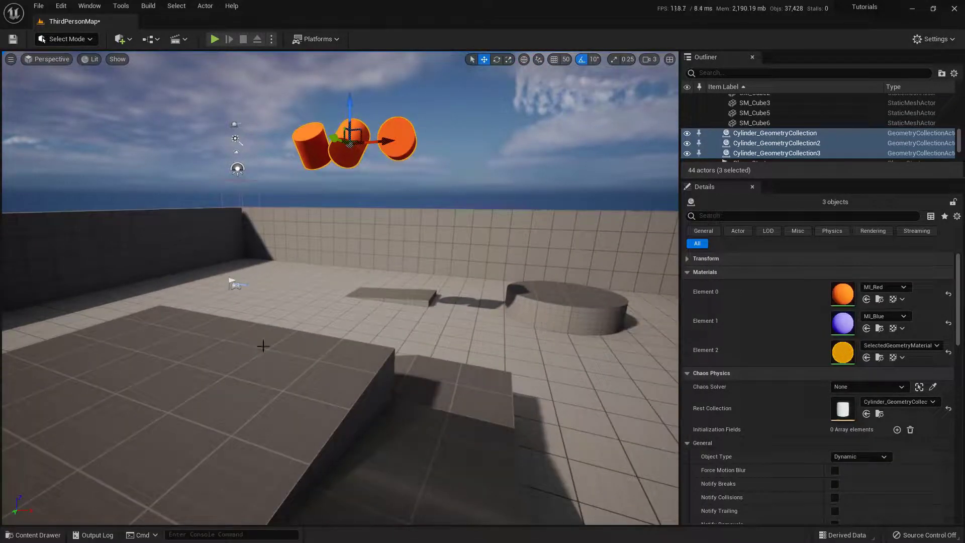
Start Play From Here on the floor block to watch the cylinders fall and shatter
right_click(331, 354)
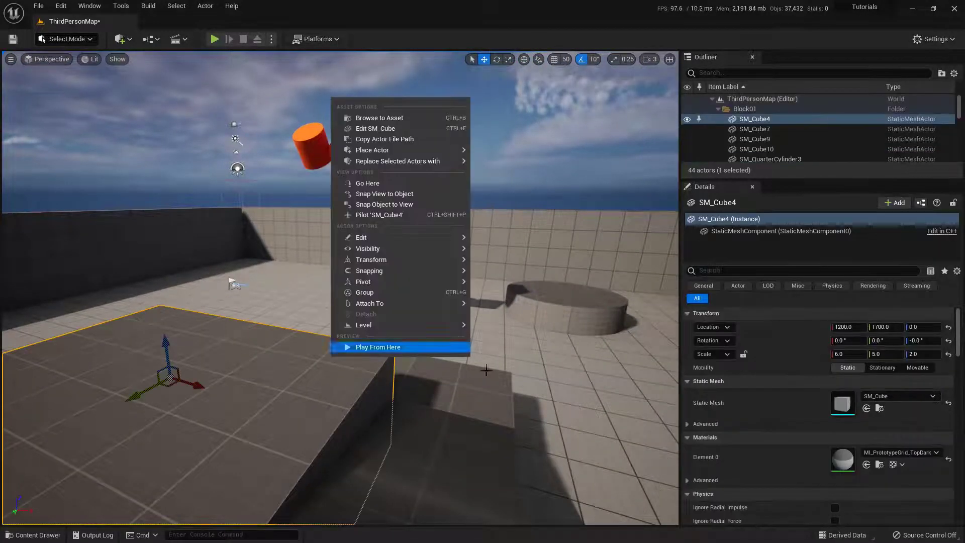
left_click(352, 347)
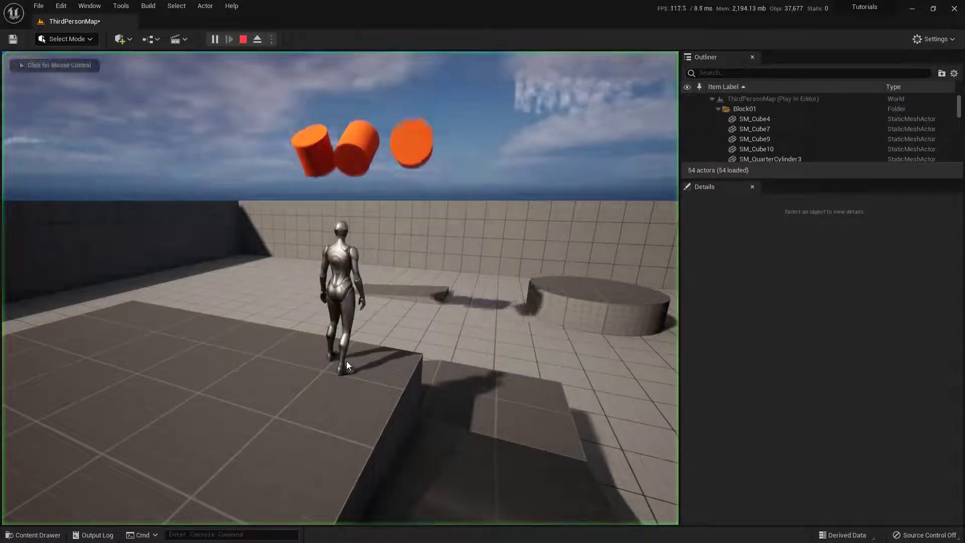